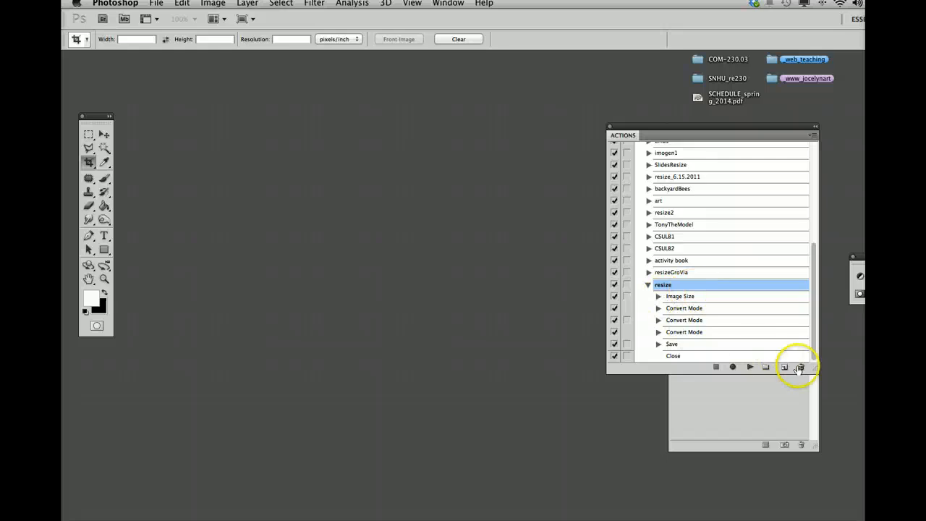
Step: Delete the action named "resize" from the actions list
{"action": "left_click", "coordinate": [801, 366]}
{"action": "left_click", "coordinate": [659, 209]}
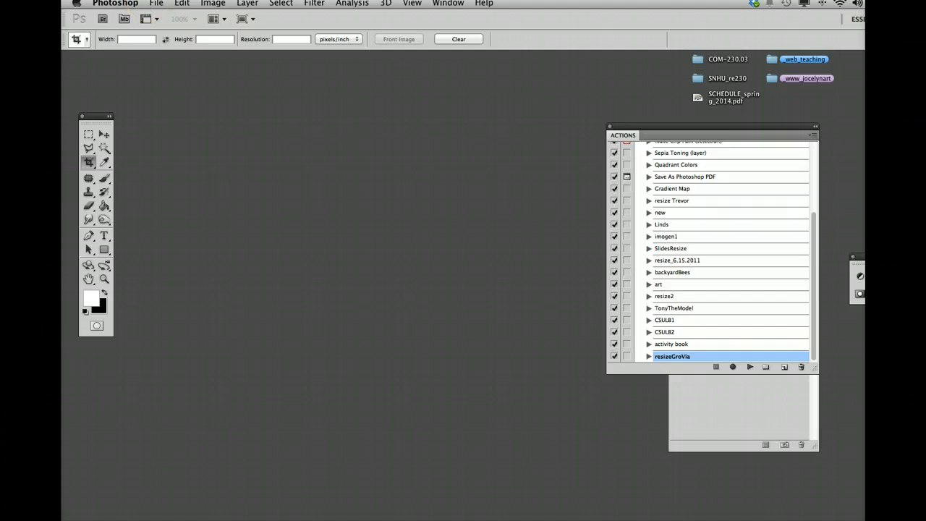
Step: Place the demo folder on the desktop in Finder and return to Photoshop
{"action": "left_click", "coordinate": [157, 4]}
{"action": "left_click", "coordinate": [174, 29]}
{"action": "left_click_drag", "start_coordinate": [805, 105], "coordinate": [802, 103]}
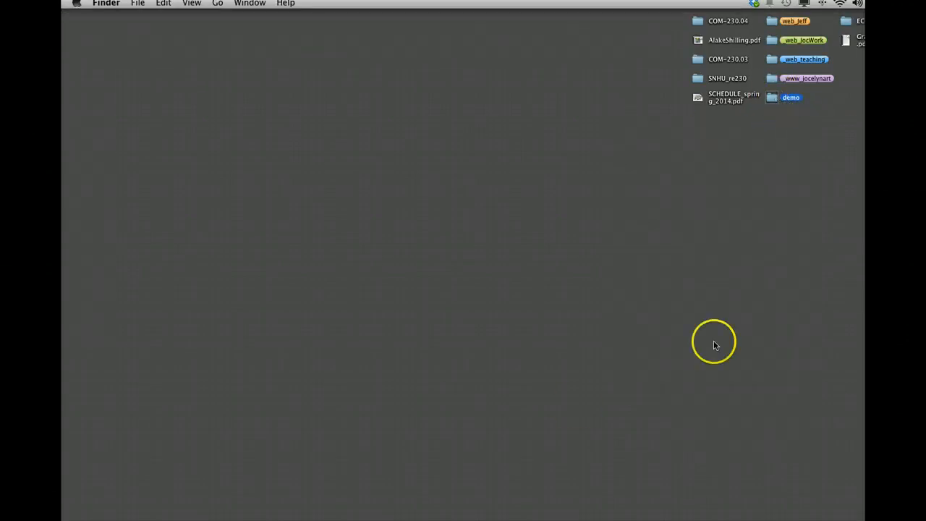
{"action": "key", "text": "super+Tab"}
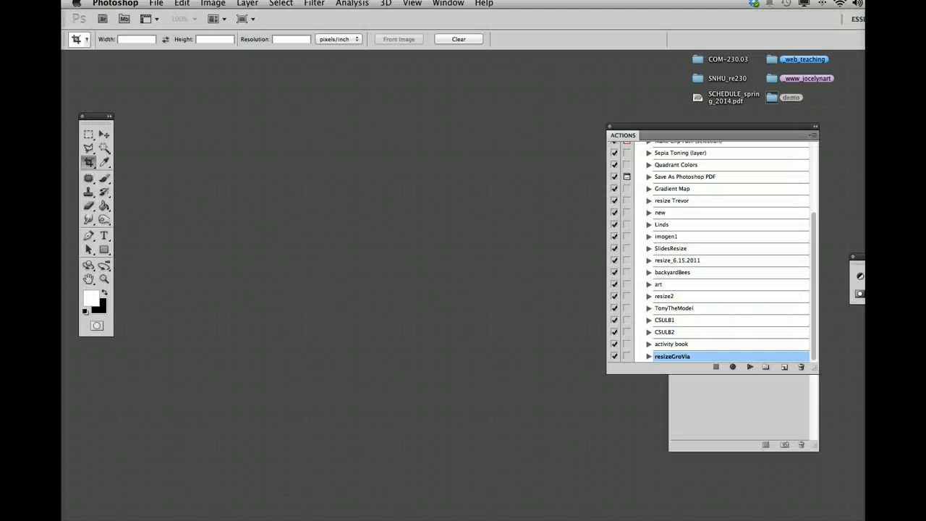
Step: Open SS33001.JPG through SS33008.JPG from the desktop's demo folder and shift the document window slightly away from the screen edge
{"action": "left_click", "coordinate": [155, 3]}
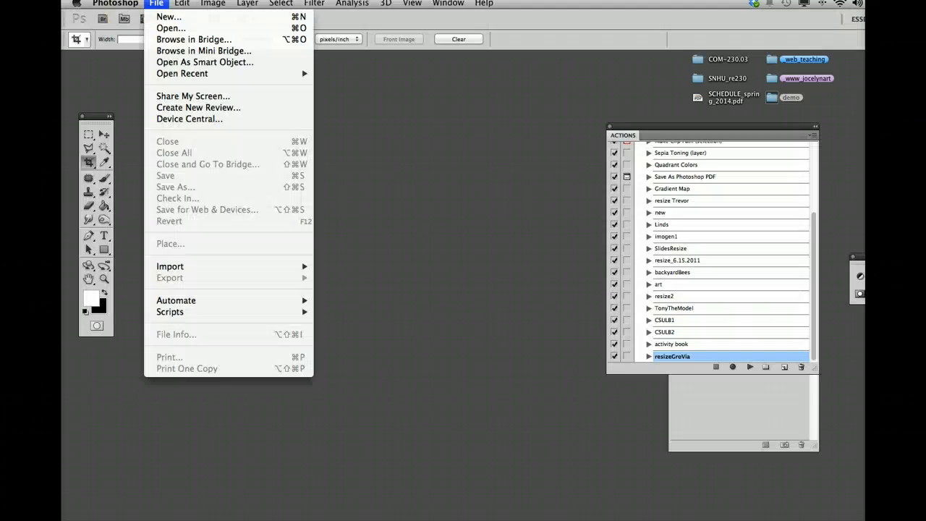
{"action": "left_click", "coordinate": [161, 29]}
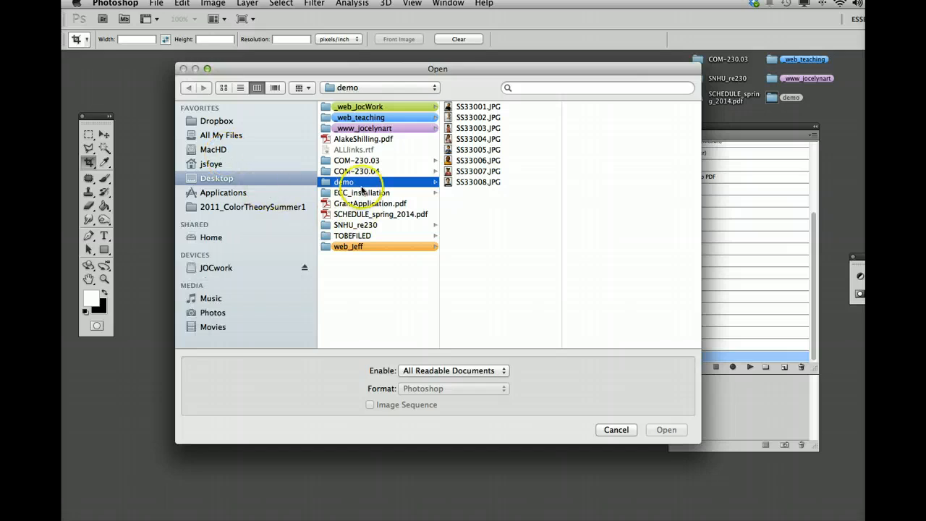
{"action": "left_click", "coordinate": [483, 107]}
{"action": "left_click", "coordinate": [475, 183], "text": "shift"}
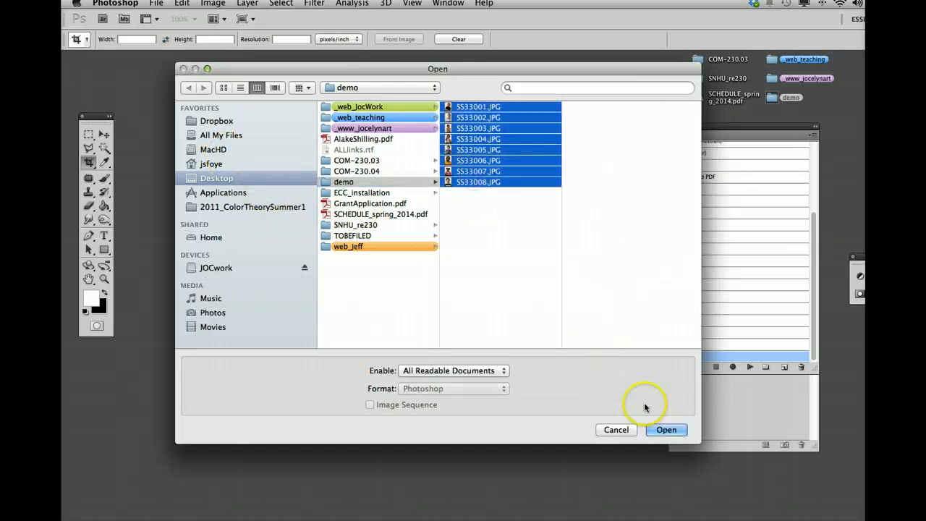
{"action": "left_click", "coordinate": [666, 430]}
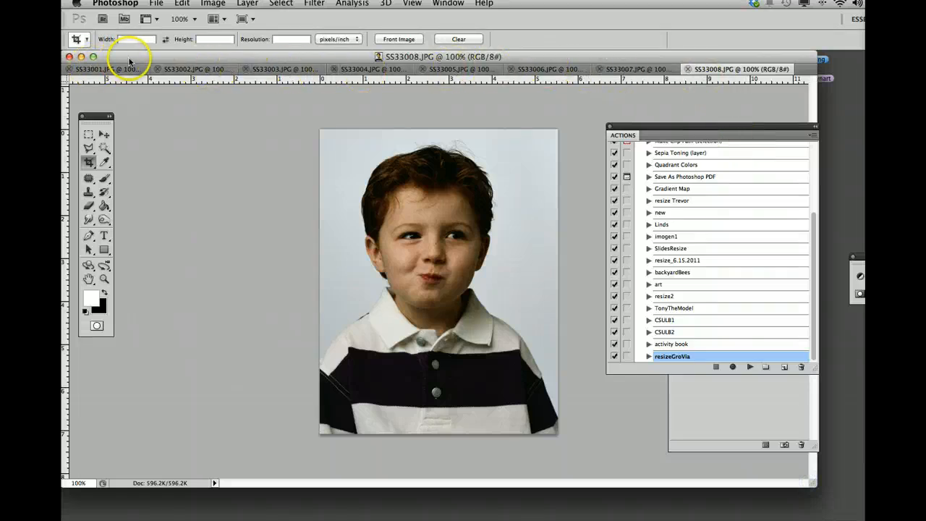
{"action": "left_click_drag", "start_coordinate": [128, 58], "coordinate": [151, 60]}
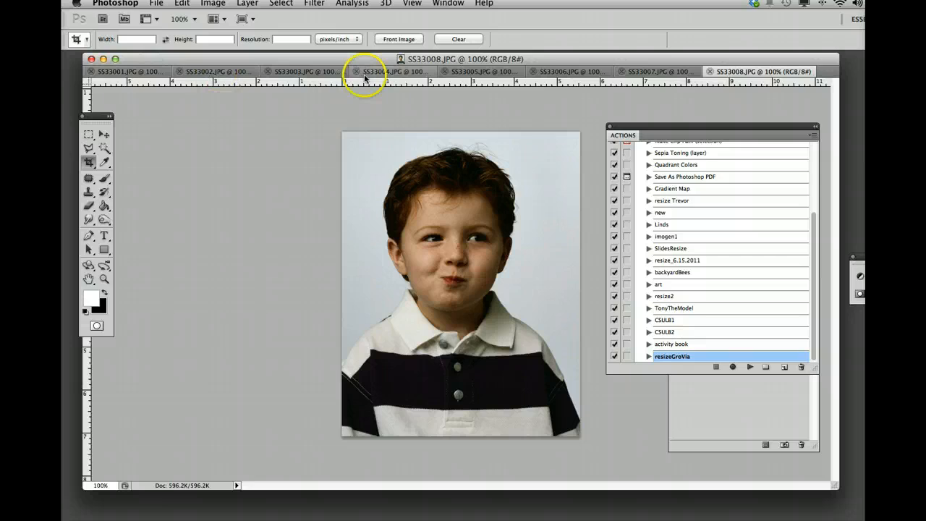
Step: Delete the resizeGroVia action from the actions list
{"action": "left_click", "coordinate": [799, 368]}
{"action": "left_click", "coordinate": [653, 213]}
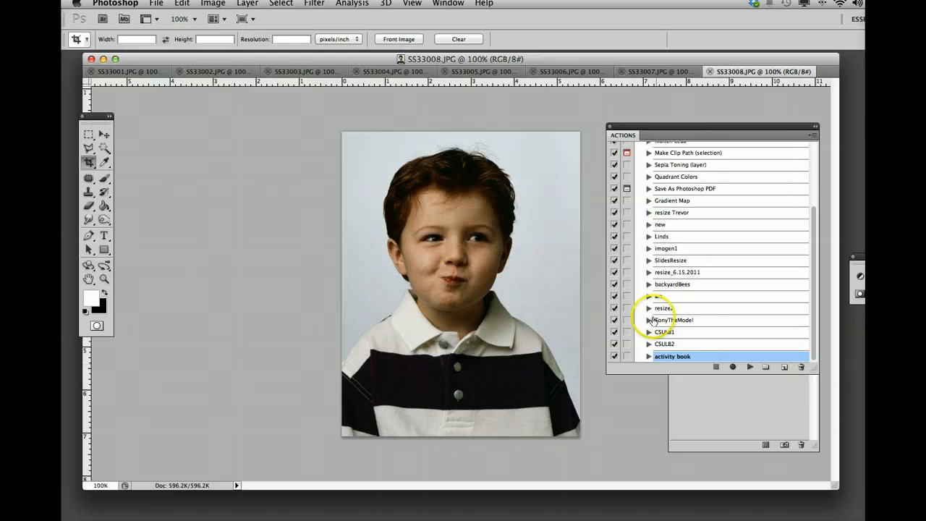
Step: Try starting and stopping a recording in the activity book action
{"action": "left_click", "coordinate": [731, 368]}
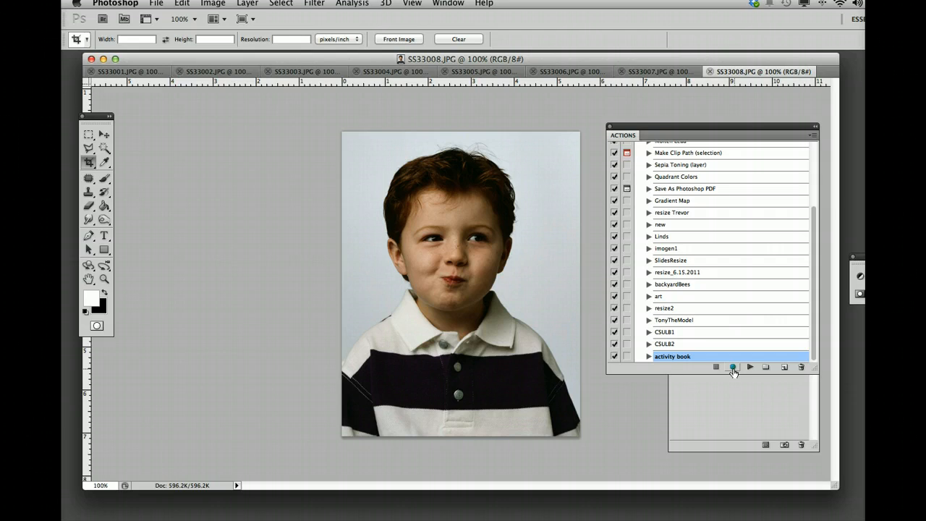
{"action": "left_click", "coordinate": [730, 369]}
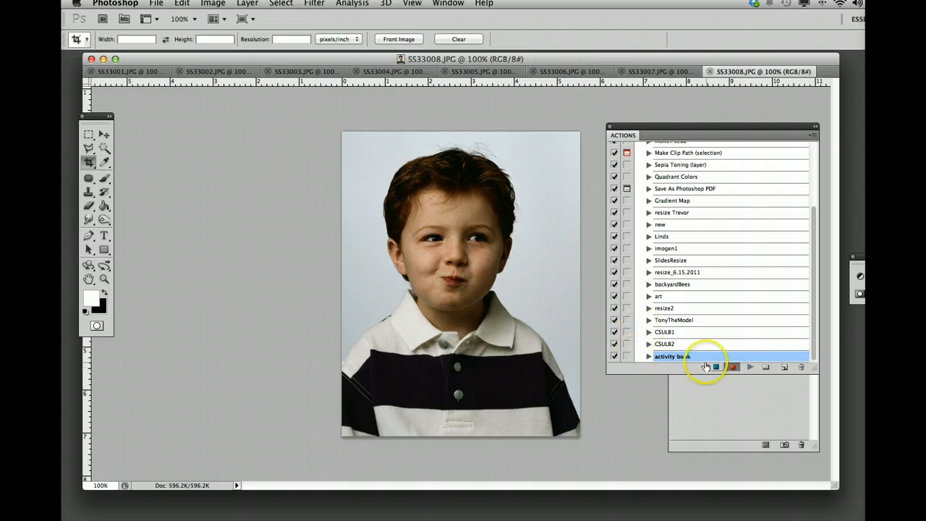
{"action": "left_click", "coordinate": [716, 366]}
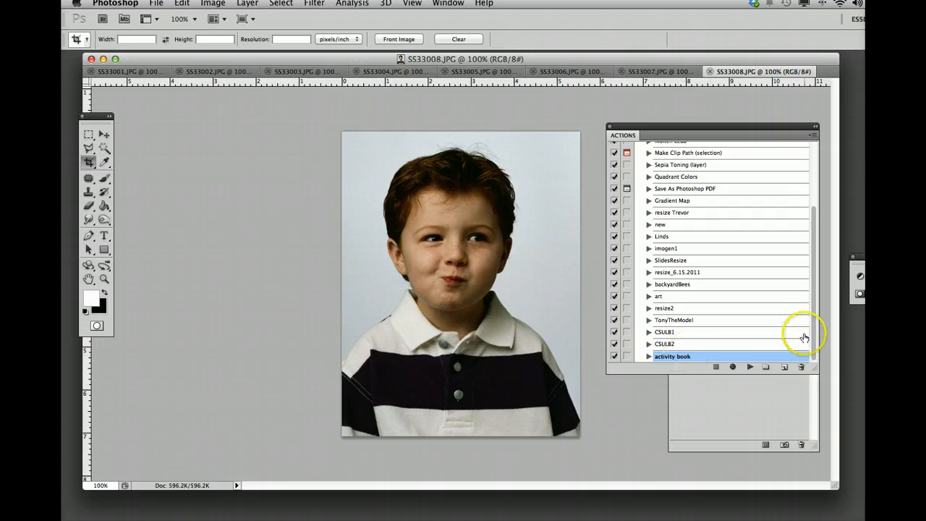
Step: Examine the commands stored in the activity book action
{"action": "left_click", "coordinate": [649, 356]}
{"action": "scroll", "coordinate": [802, 338], "scroll_direction": "down", "scroll_amount": 2}
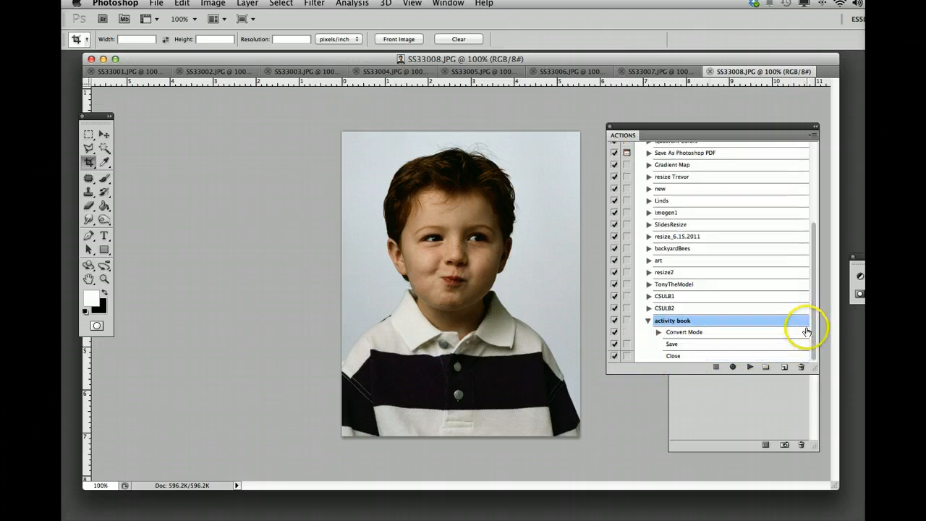
{"action": "left_click", "coordinate": [649, 320]}
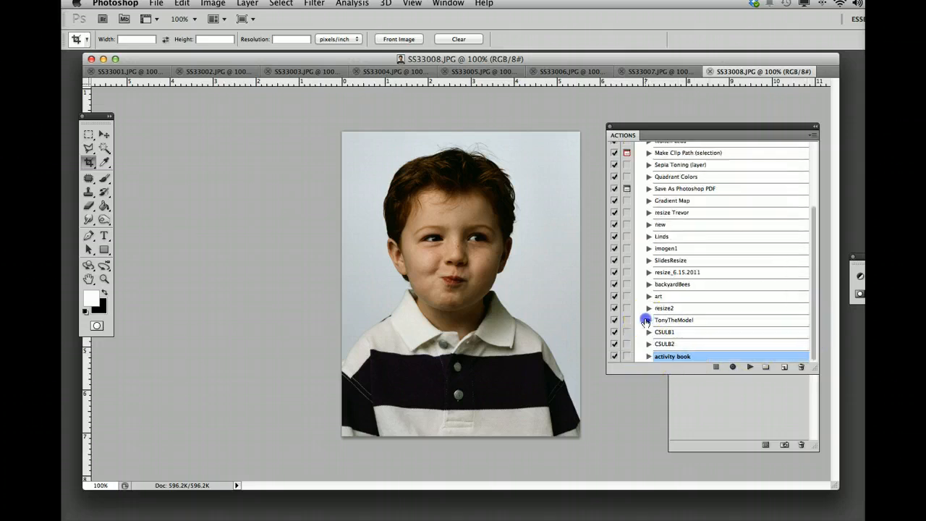
Step: Create a new action named ResizePhotos in the Default Actions set and start recording it
{"action": "left_click", "coordinate": [785, 368]}
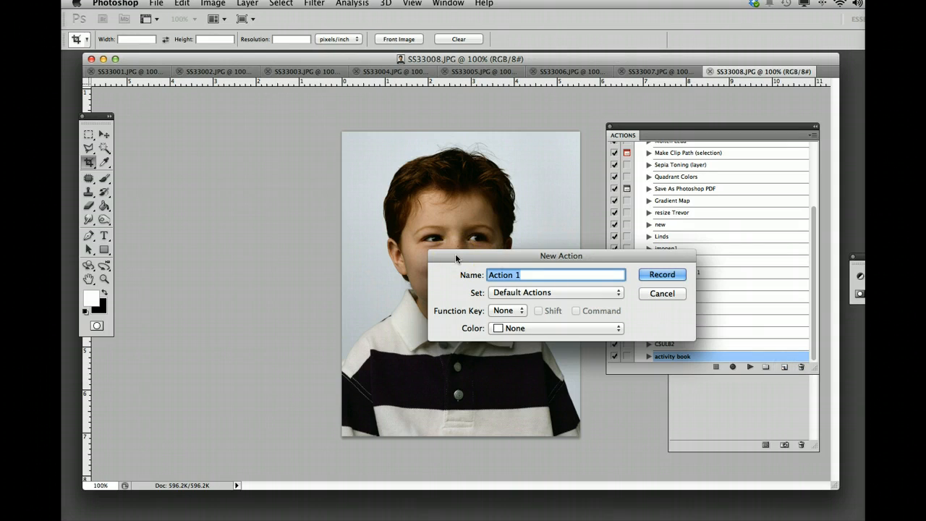
{"action": "type", "text": "ResizePhotos"}
{"action": "left_click", "coordinate": [648, 274]}
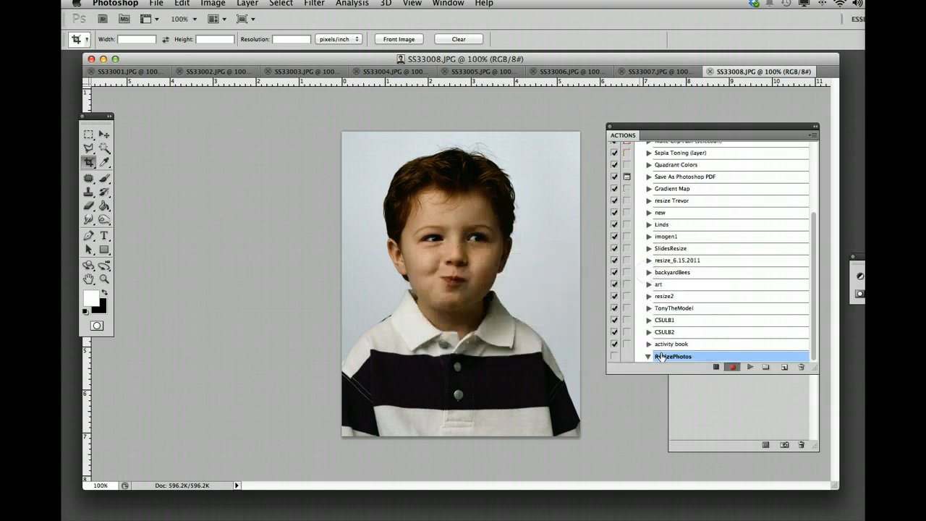
{"action": "left_click", "coordinate": [732, 367]}
{"action": "left_click", "coordinate": [715, 366]}
Step: Resize SS33008.JPG to a width of 480 pixels with proportions constrained
{"action": "left_click", "coordinate": [213, 3]}
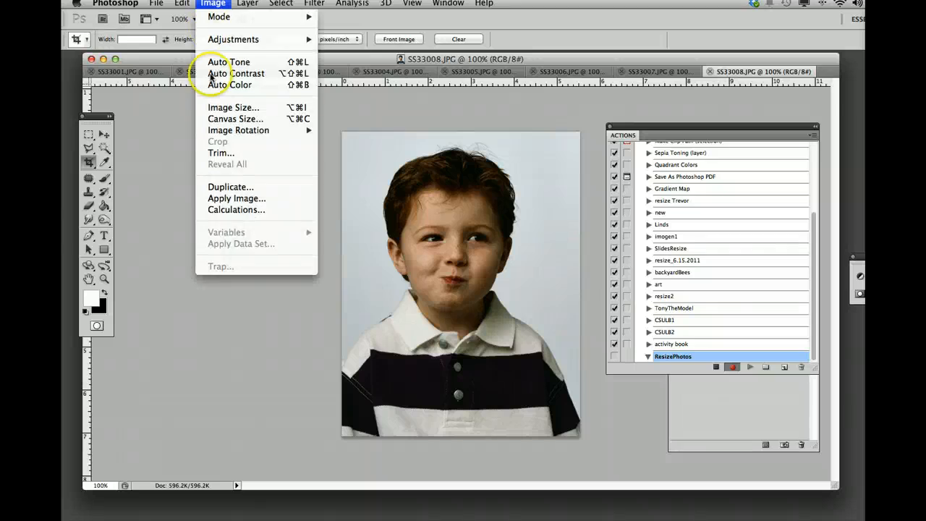
{"action": "left_click", "coordinate": [209, 108]}
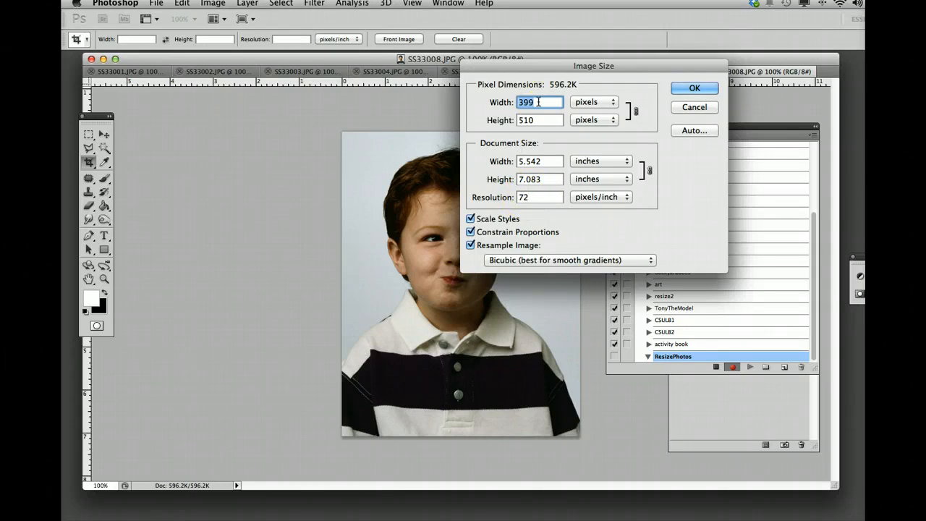
{"action": "type", "text": "480"}
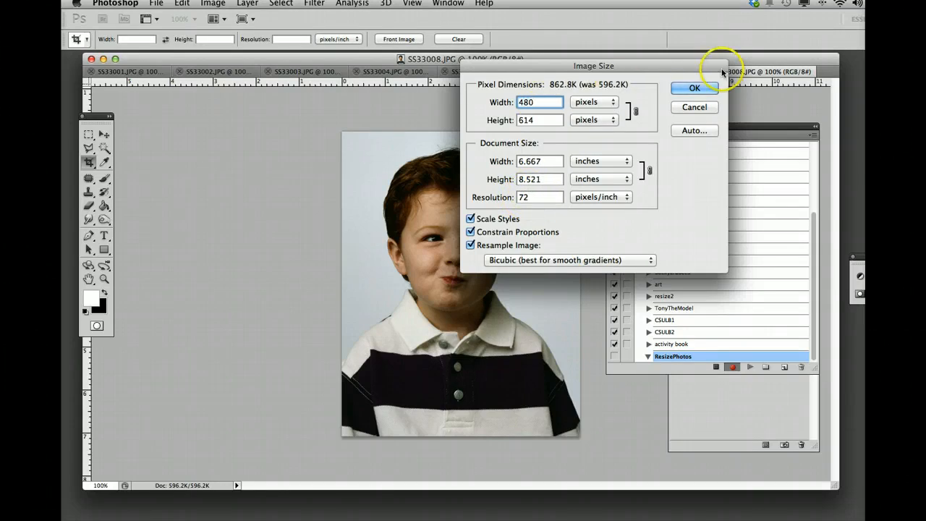
{"action": "left_click", "coordinate": [693, 89]}
{"action": "left_click", "coordinate": [691, 88]}
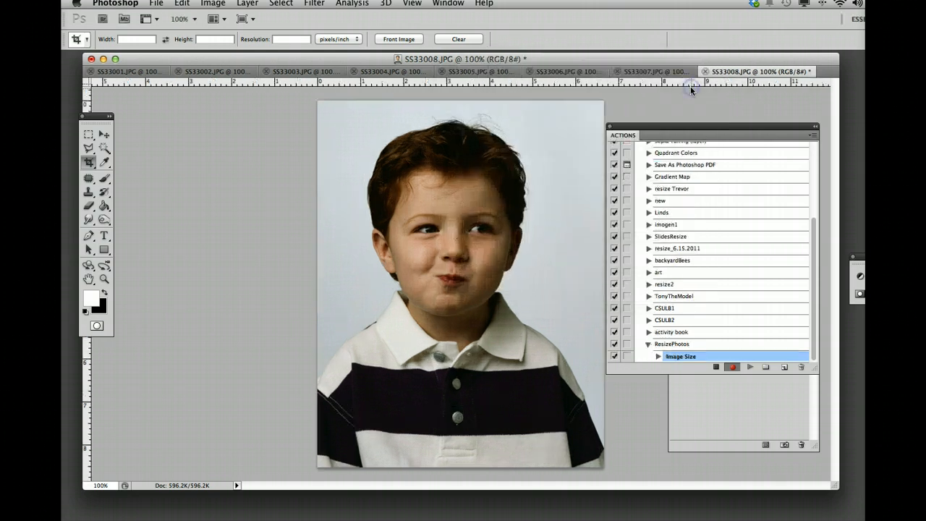
Step: Convert the photo to Grayscale mode, discarding its color information
{"action": "left_click", "coordinate": [224, 4]}
{"action": "mouse_move", "coordinate": [217, 16]}
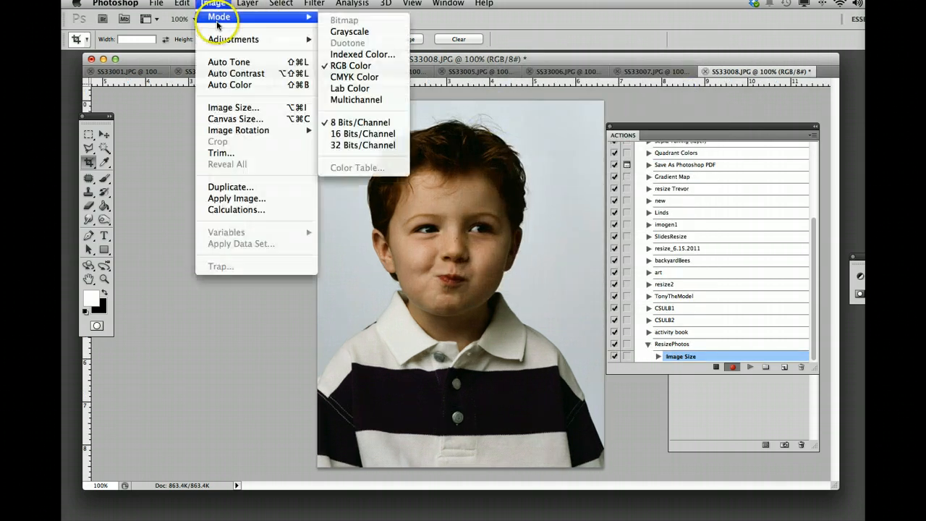
{"action": "left_click", "coordinate": [340, 34]}
{"action": "left_click", "coordinate": [655, 240]}
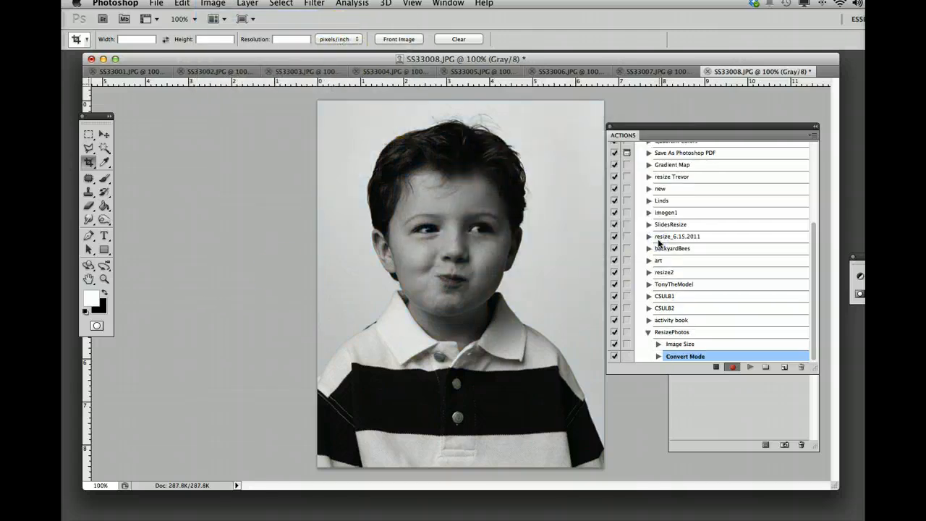
Step: Start converting the photo to Duotone mode, with PANTONE Red 032 C as Ink 2 alongside black
{"action": "left_click", "coordinate": [214, 3]}
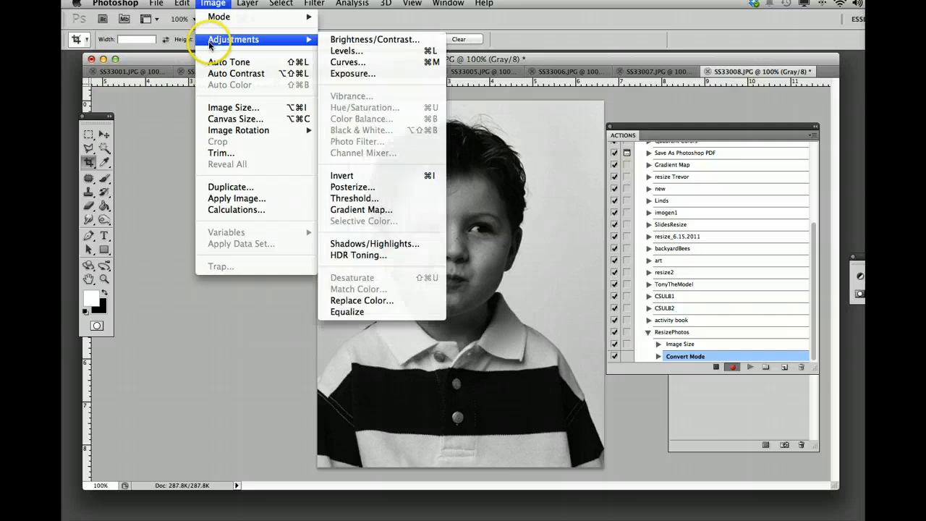
{"action": "mouse_move", "coordinate": [219, 16]}
{"action": "left_click", "coordinate": [333, 43]}
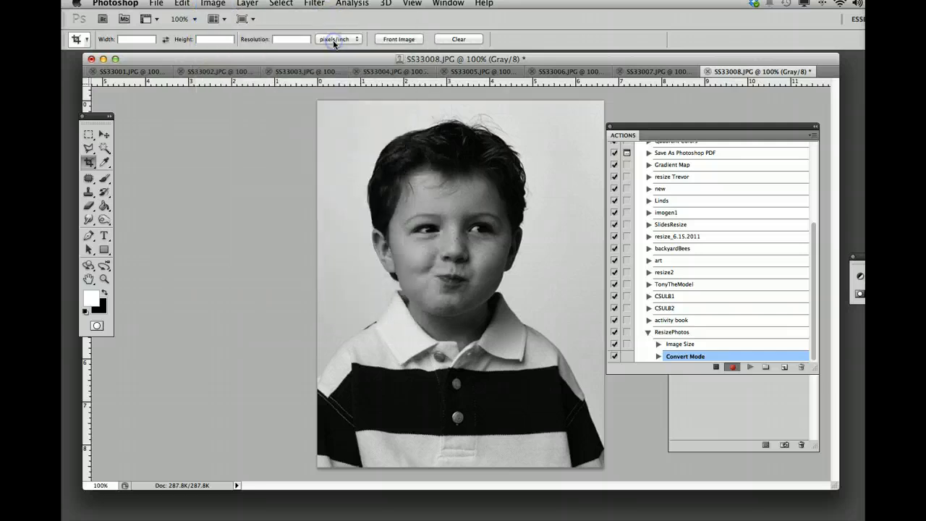
{"action": "left_click_drag", "start_coordinate": [482, 199], "coordinate": [619, 281]}
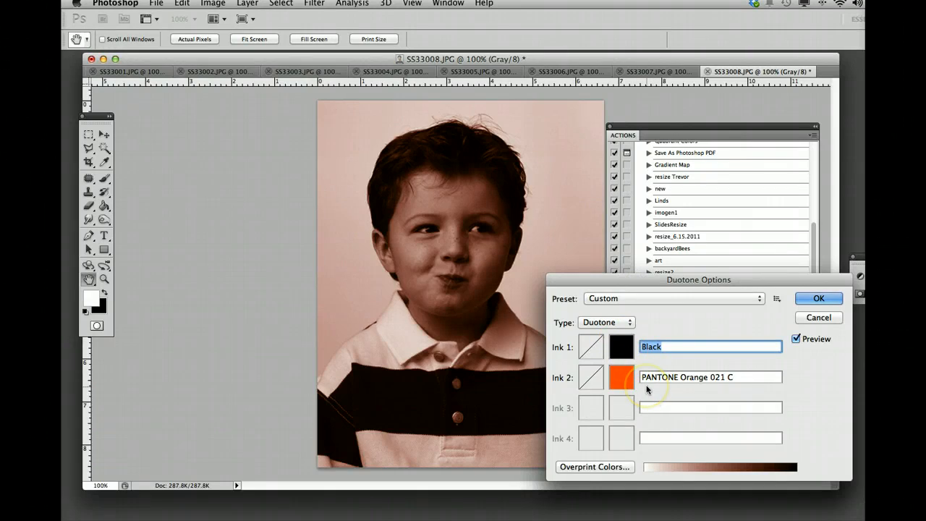
{"action": "left_click", "coordinate": [620, 375]}
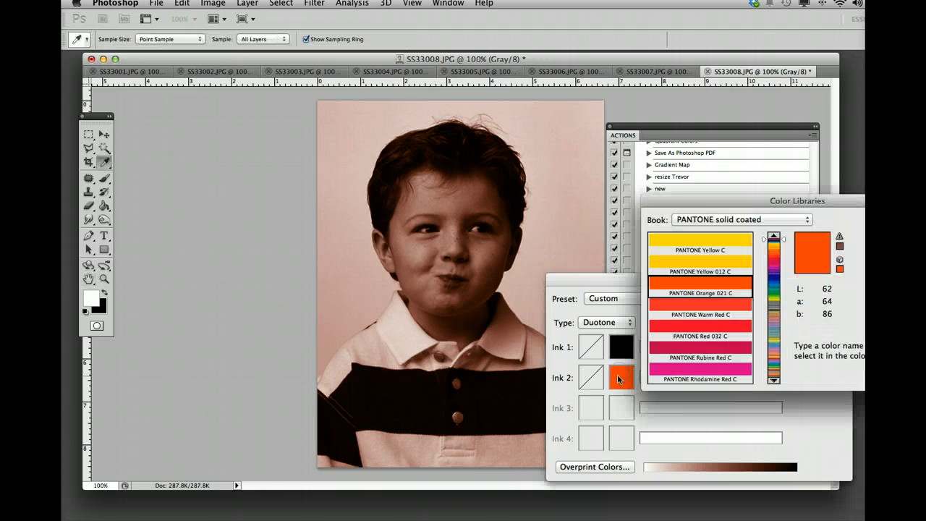
{"action": "left_click", "coordinate": [698, 348]}
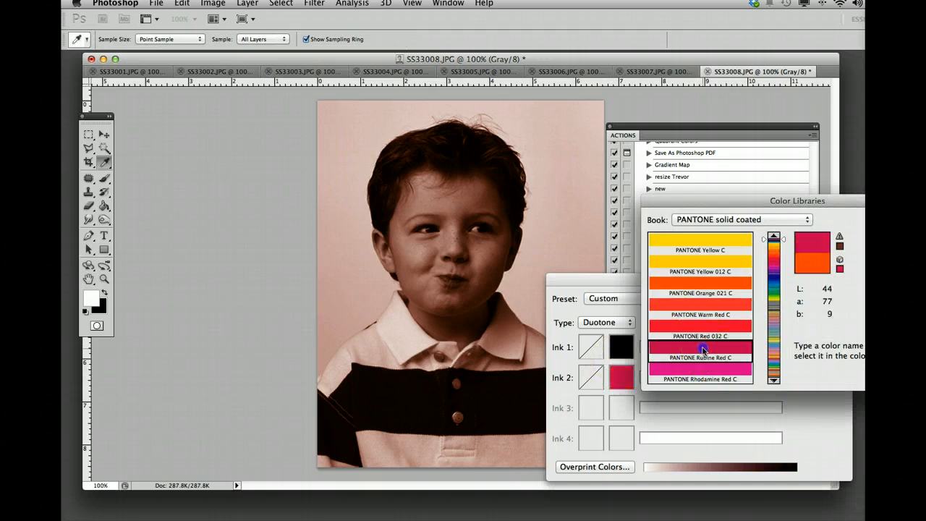
{"action": "left_click", "coordinate": [696, 325]}
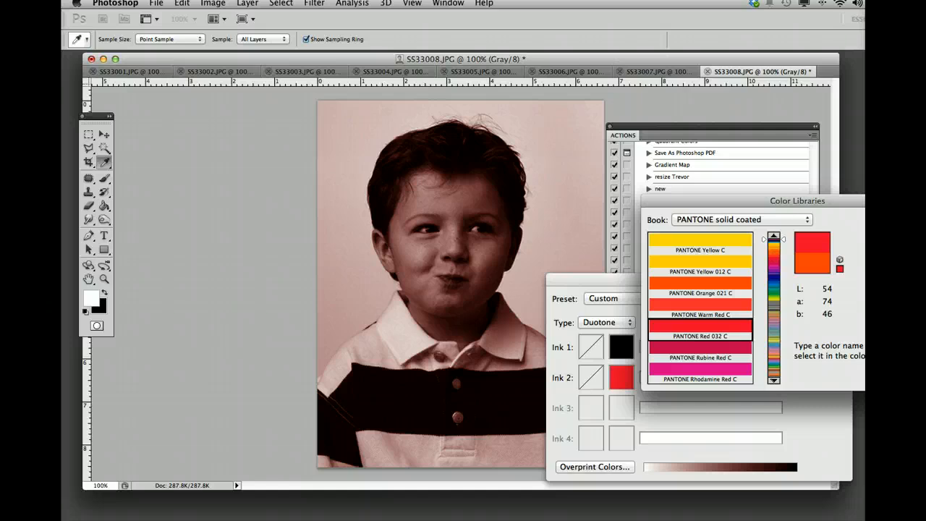
{"action": "key", "text": "Return"}
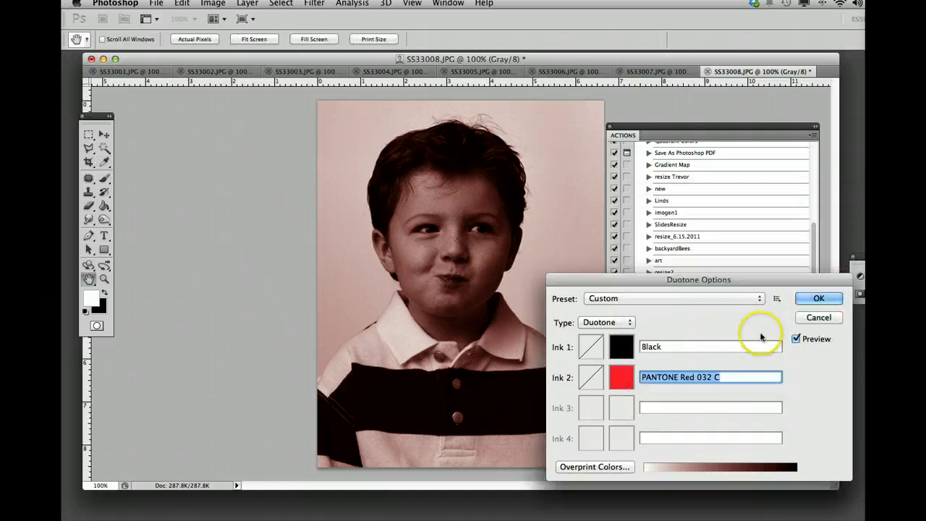
Step: Reshape the Ink 2 duotone curve to about 51.3% at 50, 70% at 60 and 73.8% at 70, and apply the duotone
{"action": "left_click", "coordinate": [590, 376]}
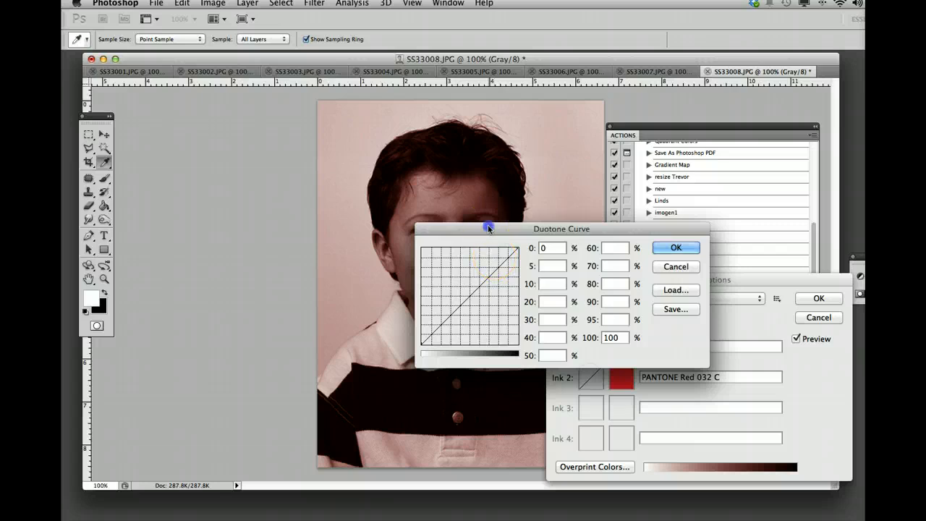
{"action": "left_click_drag", "start_coordinate": [488, 224], "coordinate": [685, 150]}
{"action": "mouse_move", "coordinate": [690, 194]}
{"action": "left_mouse_down"}
{"action": "mouse_move", "coordinate": [682, 200]}
{"action": "mouse_move", "coordinate": [668, 191]}
{"action": "mouse_move", "coordinate": [672, 217]}
{"action": "mouse_move", "coordinate": [678, 202]}
{"action": "left_mouse_up"}
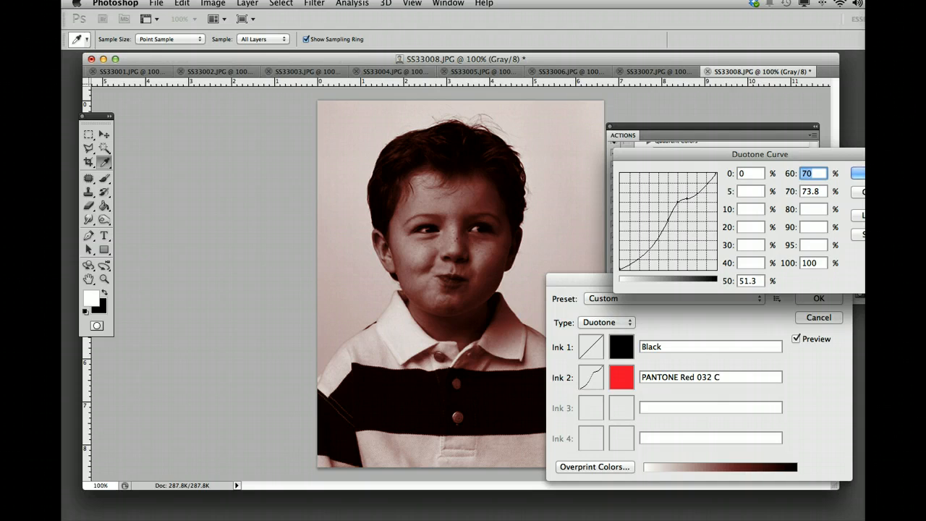
{"action": "key", "text": "Return"}
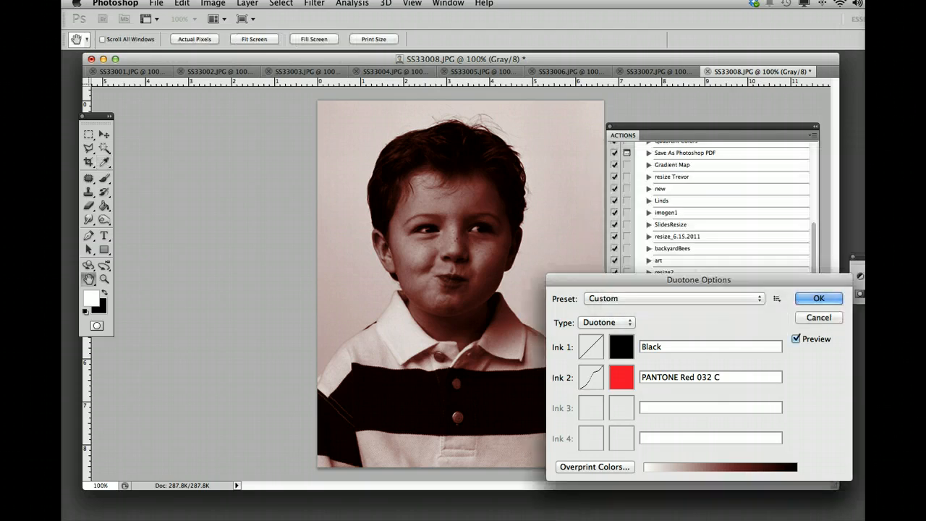
{"action": "left_click", "coordinate": [814, 300]}
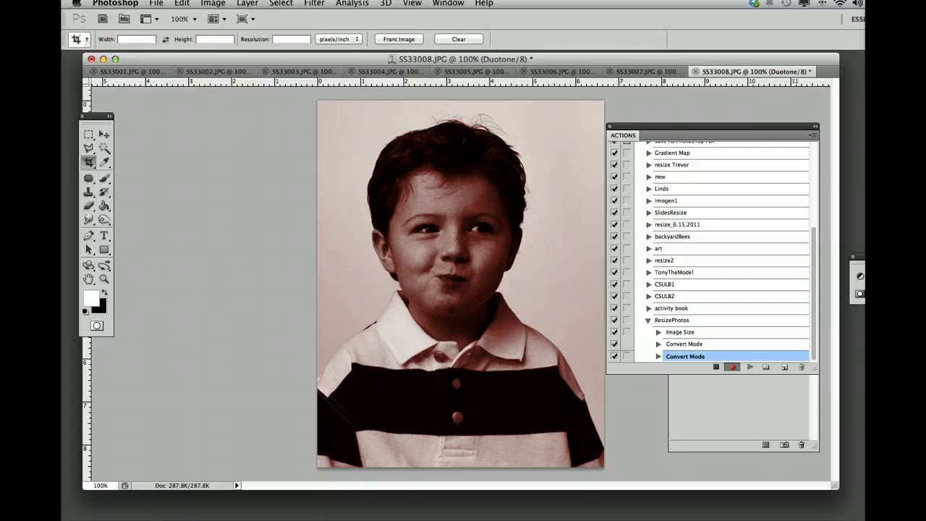
Step: Convert the duotone photo to RGB Color mode
{"action": "left_click", "coordinate": [213, 4]}
{"action": "mouse_move", "coordinate": [224, 16]}
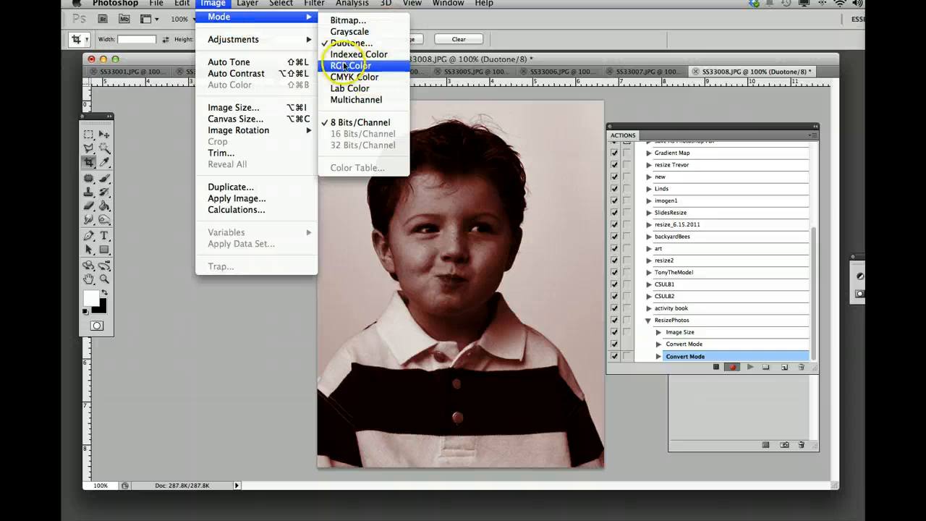
{"action": "left_click", "coordinate": [344, 66]}
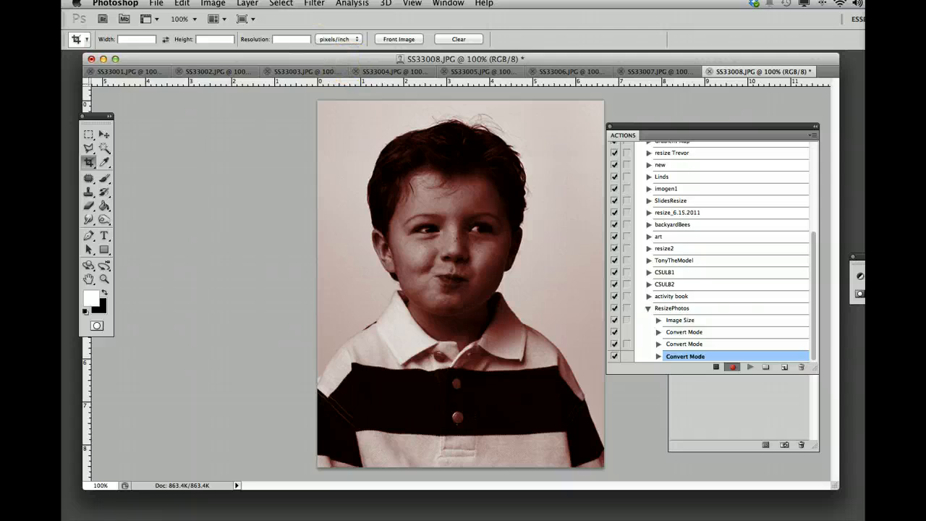
Step: Save the duotone photo as a JPEG at quality 10 with Baseline ("Standard") format, replacing SS33008.JPG in the demo folder
{"action": "left_click", "coordinate": [156, 3]}
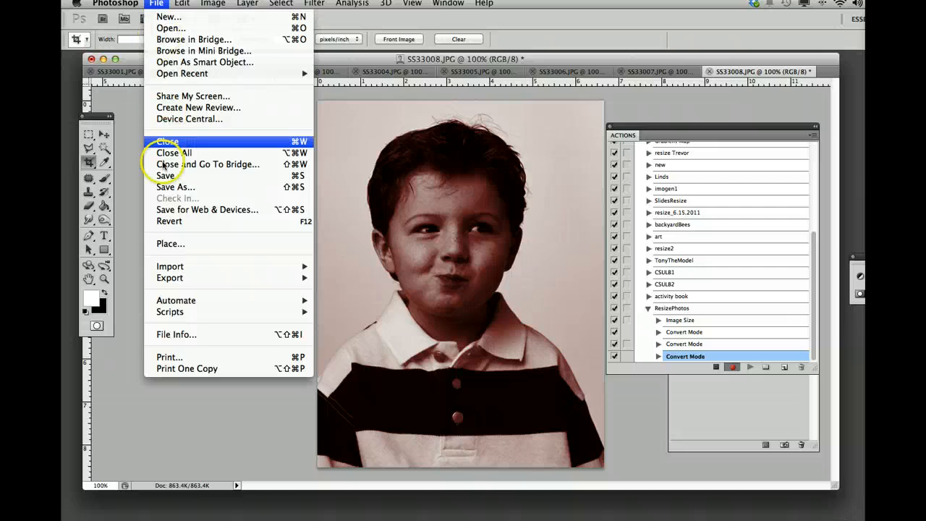
{"action": "left_click", "coordinate": [170, 186]}
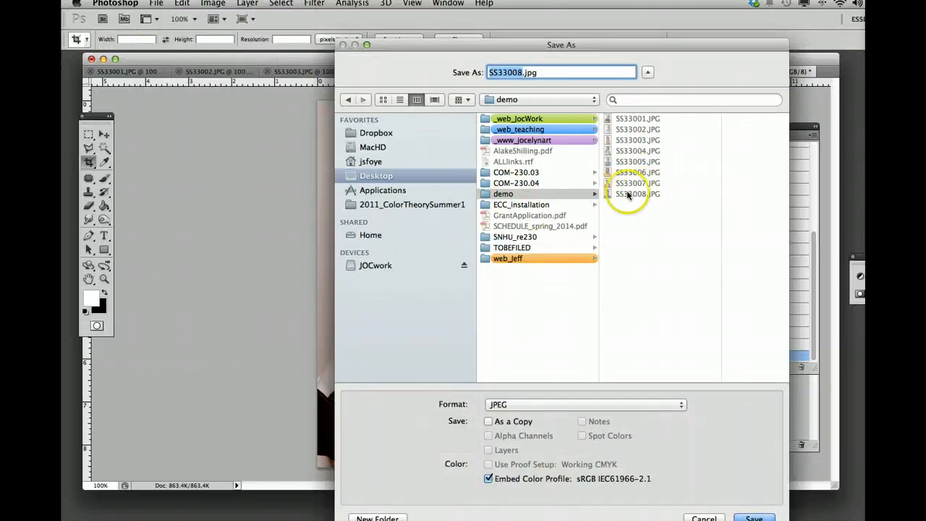
{"action": "left_click", "coordinate": [612, 404]}
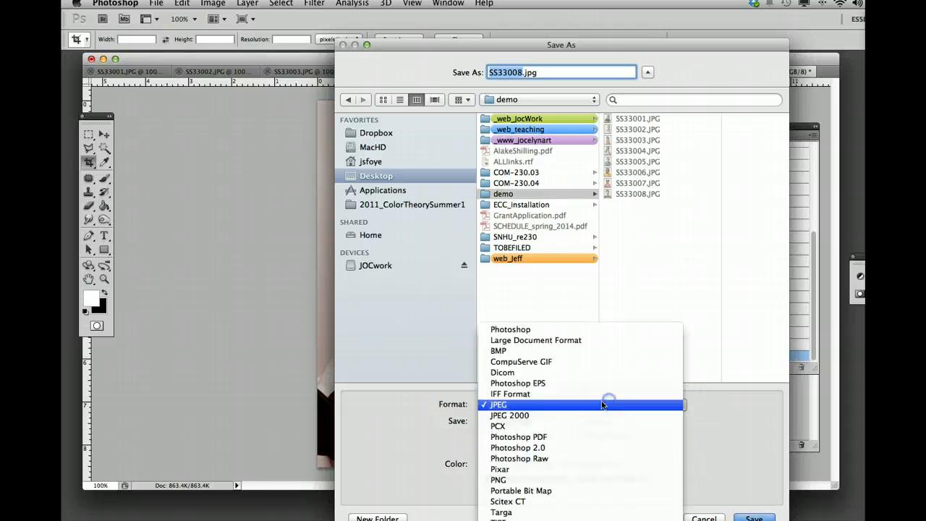
{"action": "left_click", "coordinate": [499, 406]}
{"action": "left_click", "coordinate": [755, 517]}
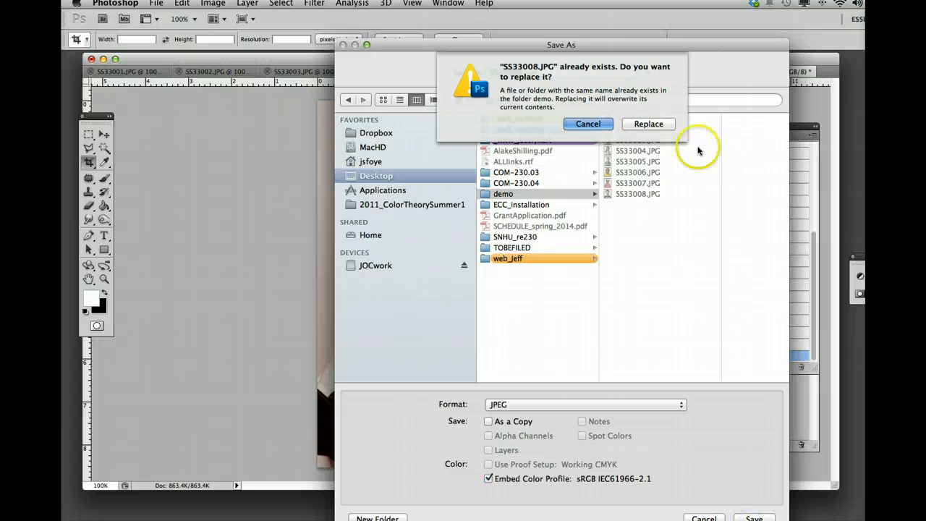
{"action": "left_click", "coordinate": [664, 124]}
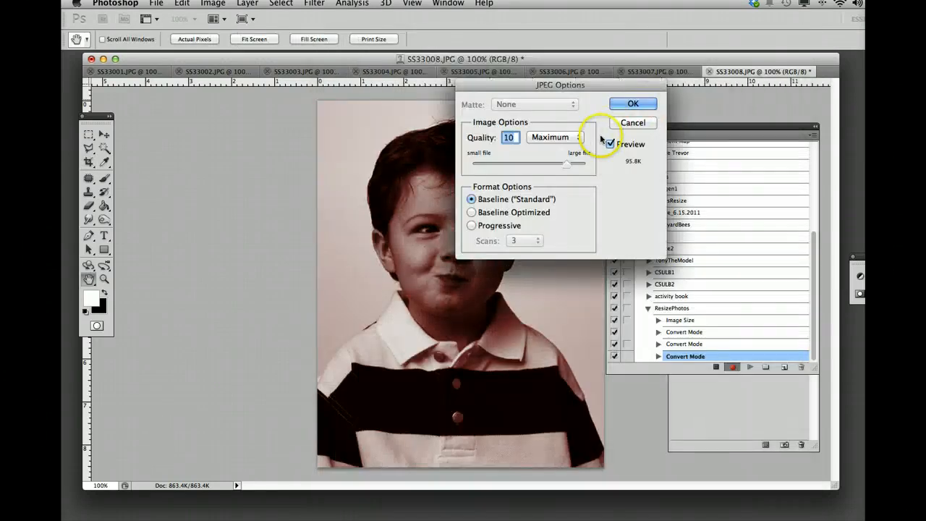
{"action": "left_click", "coordinate": [624, 106]}
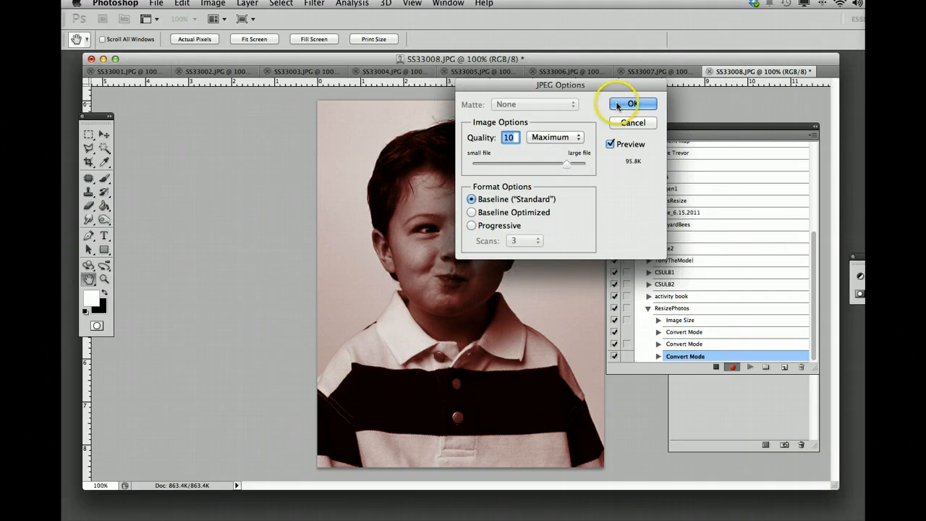
{"action": "left_click", "coordinate": [623, 105]}
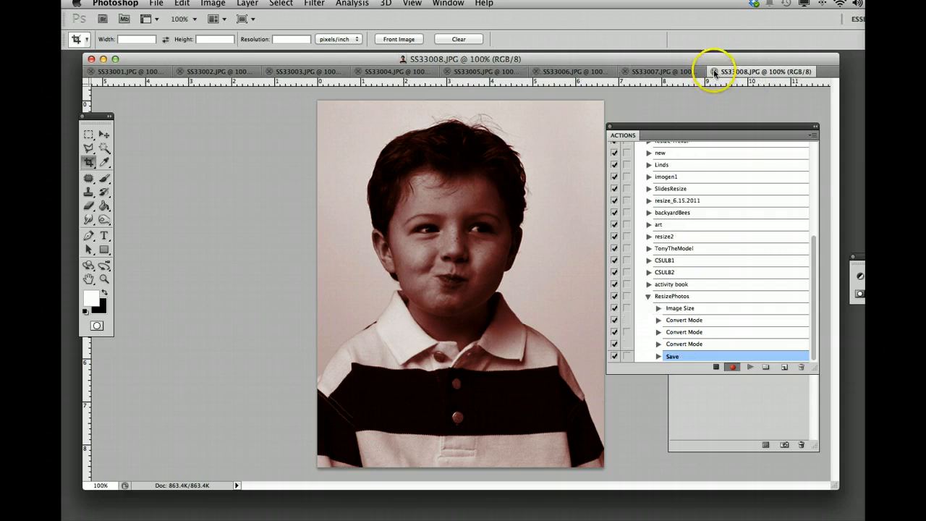
Step: Close the saved SS33008.JPG as the action's final command and stop recording the action
{"action": "left_click", "coordinate": [714, 74]}
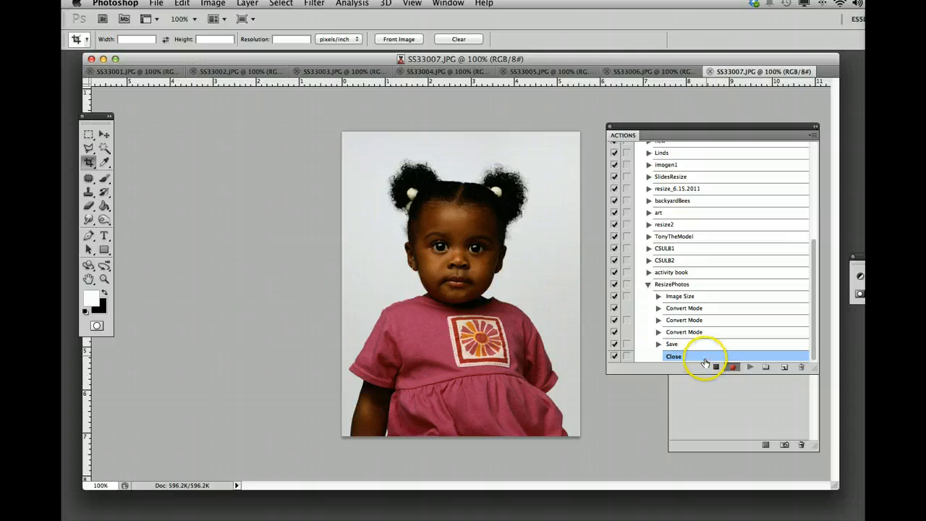
{"action": "left_click", "coordinate": [715, 368]}
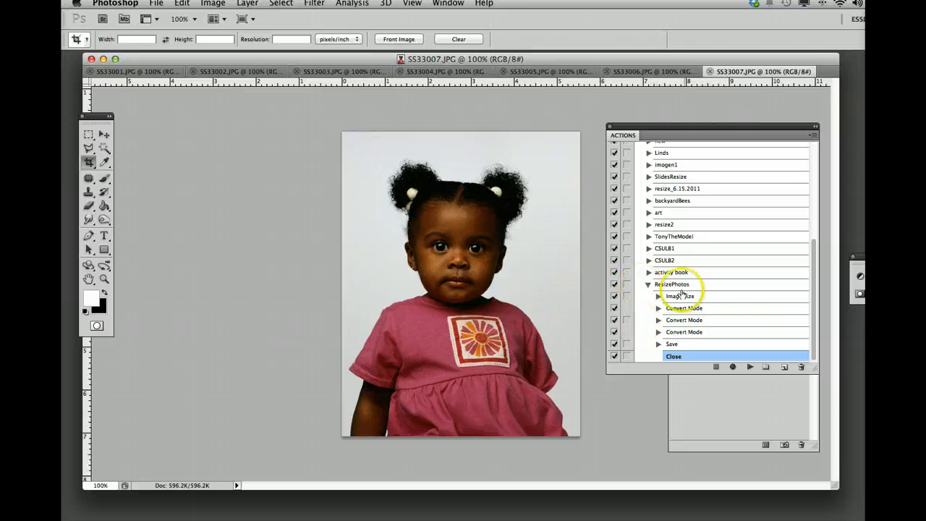
Step: Play the ResizePhotos action on each of the remaining open photos, from SS33007.JPG through SS33001.JPG
{"action": "left_click", "coordinate": [675, 286]}
{"action": "left_click", "coordinate": [749, 367]}
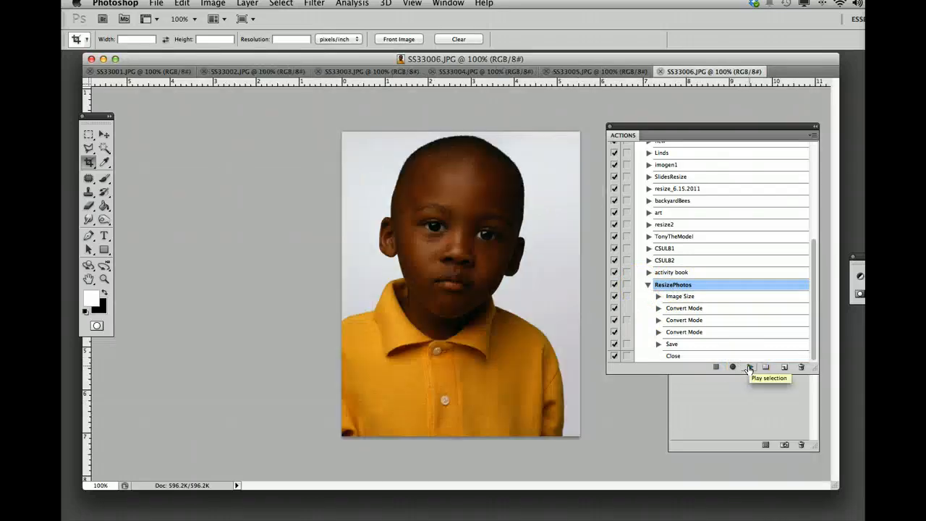
{"action": "left_click", "coordinate": [749, 367]}
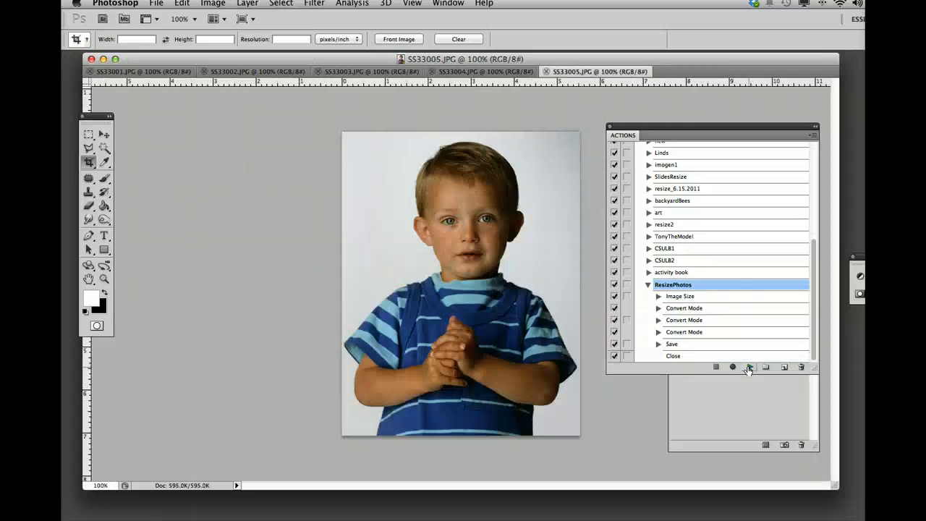
{"action": "left_click", "coordinate": [749, 367]}
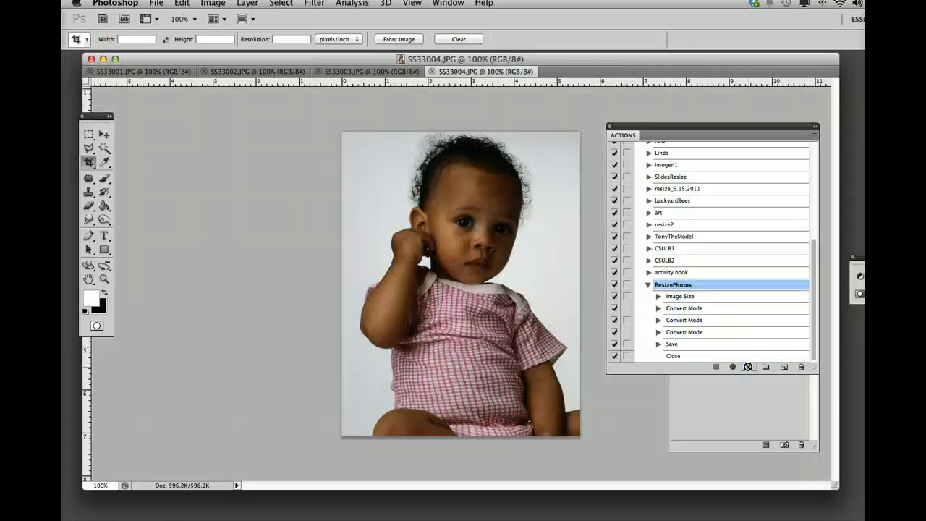
{"action": "left_click", "coordinate": [749, 367]}
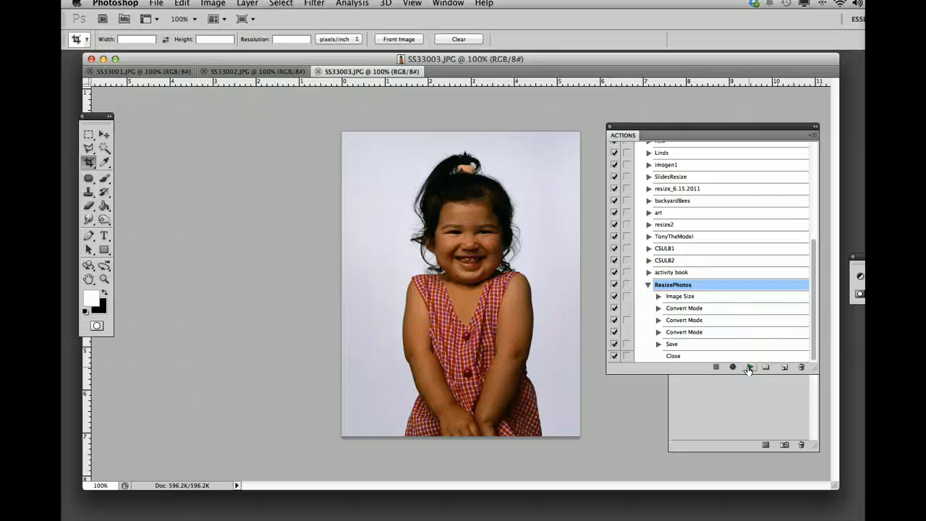
{"action": "left_click", "coordinate": [749, 368]}
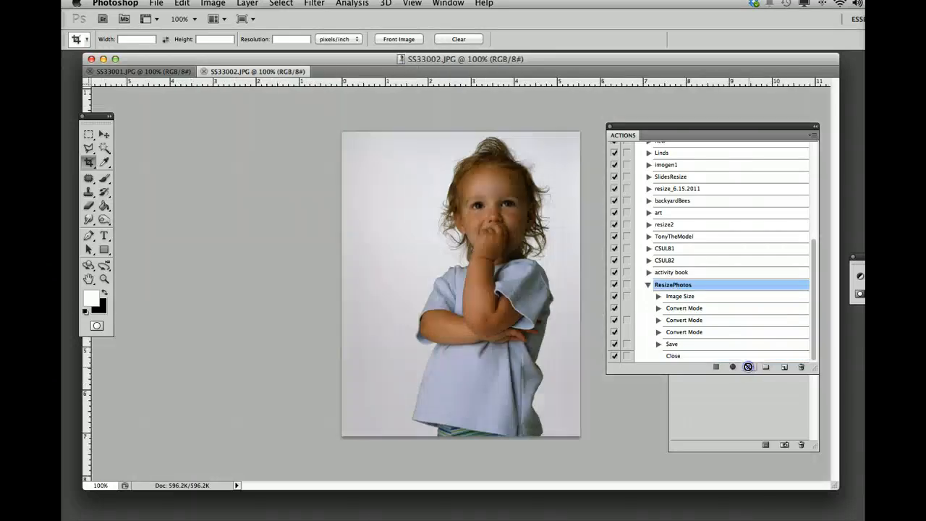
{"action": "left_click", "coordinate": [749, 366]}
{"action": "left_click", "coordinate": [748, 368]}
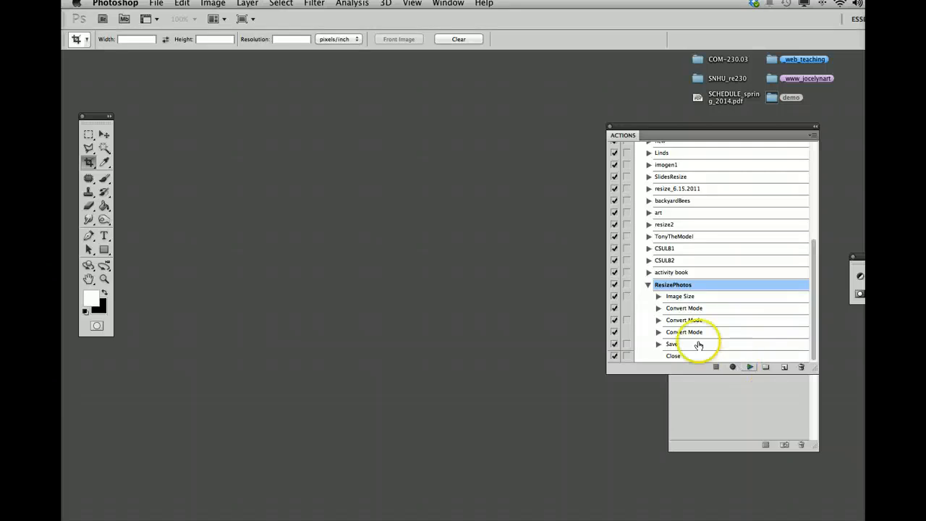
Step: Switch to Finder, open the demo folder on the desktop and show an enlarged preview of SS33001.JPG, moved fully into view
{"action": "left_click", "coordinate": [772, 98]}
{"action": "double_click", "coordinate": [772, 98]}
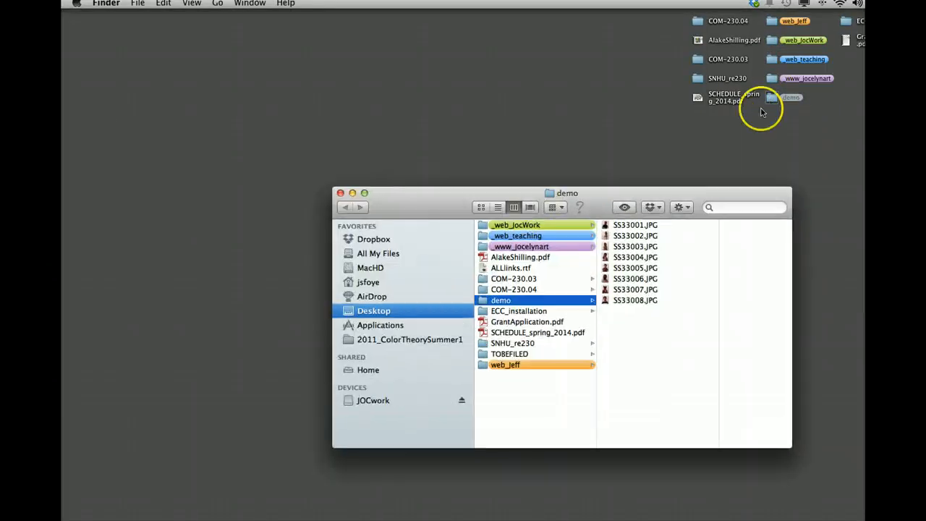
{"action": "left_click", "coordinate": [616, 227]}
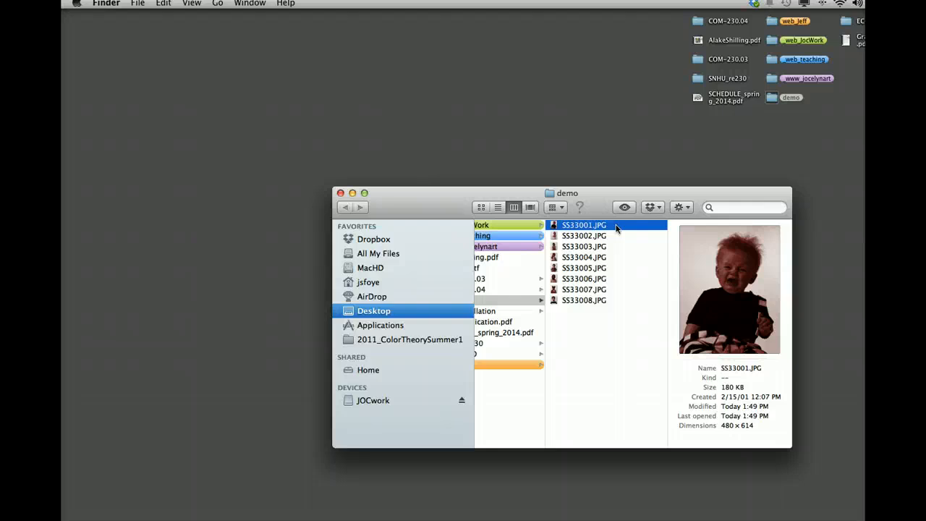
{"action": "key", "text": "space"}
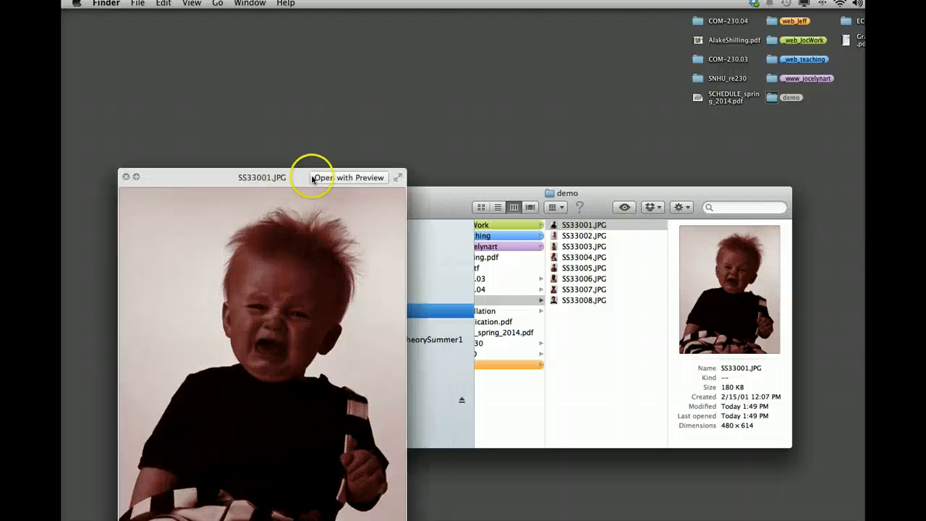
{"action": "left_click_drag", "start_coordinate": [268, 174], "coordinate": [416, 85]}
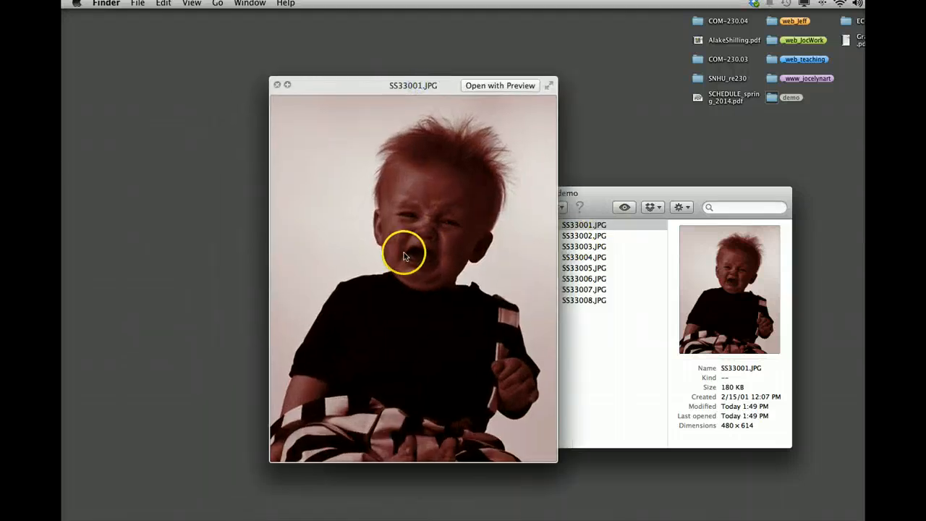
Step: Check the processed photos one by one up to SS33008.JPG, and close the preview and the demo folder window
{"action": "key", "text": "Down"}
{"action": "key", "text": "Down"}
{"action": "key", "text": "Down"}
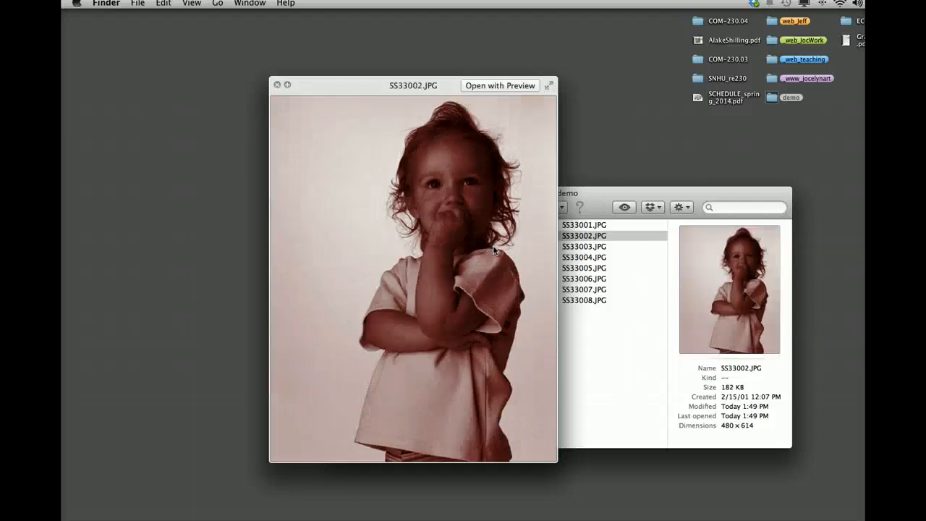
{"action": "key", "text": "Down"}
{"action": "key", "text": "Down"}
{"action": "key", "text": "Down"}
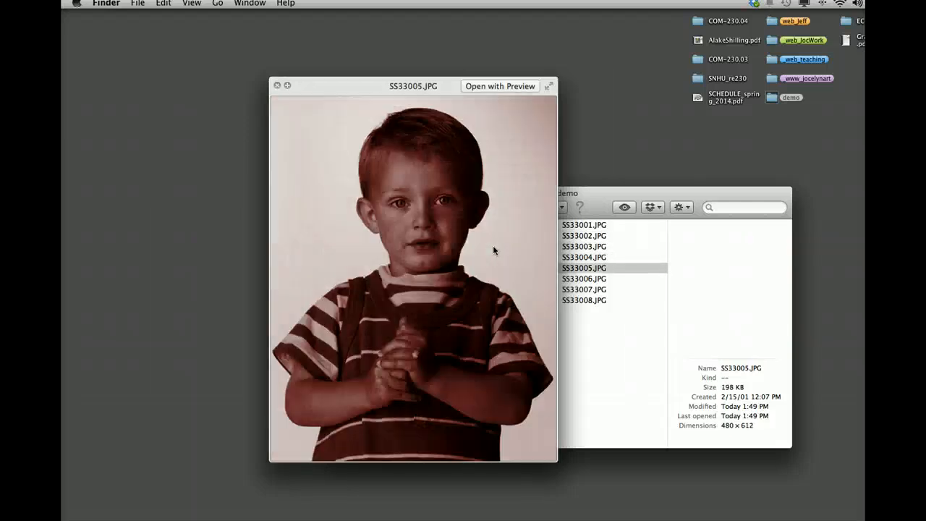
{"action": "key", "text": "Down"}
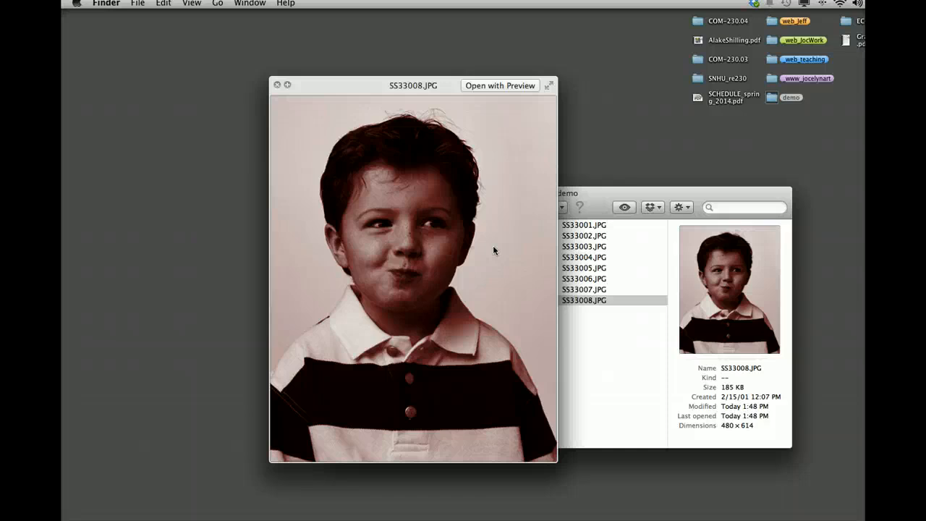
{"action": "key", "text": "space"}
{"action": "left_click", "coordinate": [340, 192]}
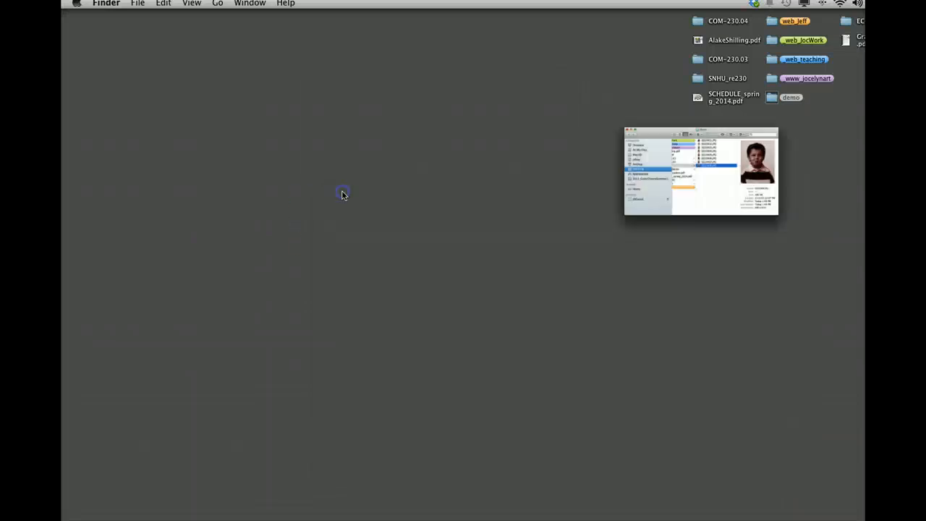